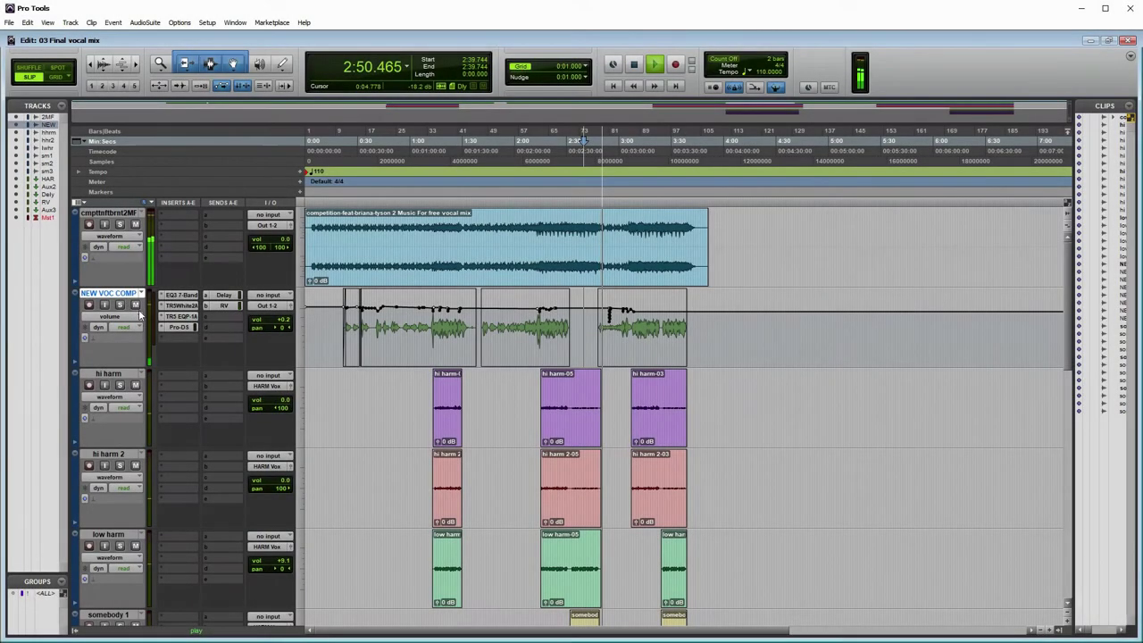
- Switch NEW VOC COMP to waveform view and reduce all track heights
left_click(111, 317)
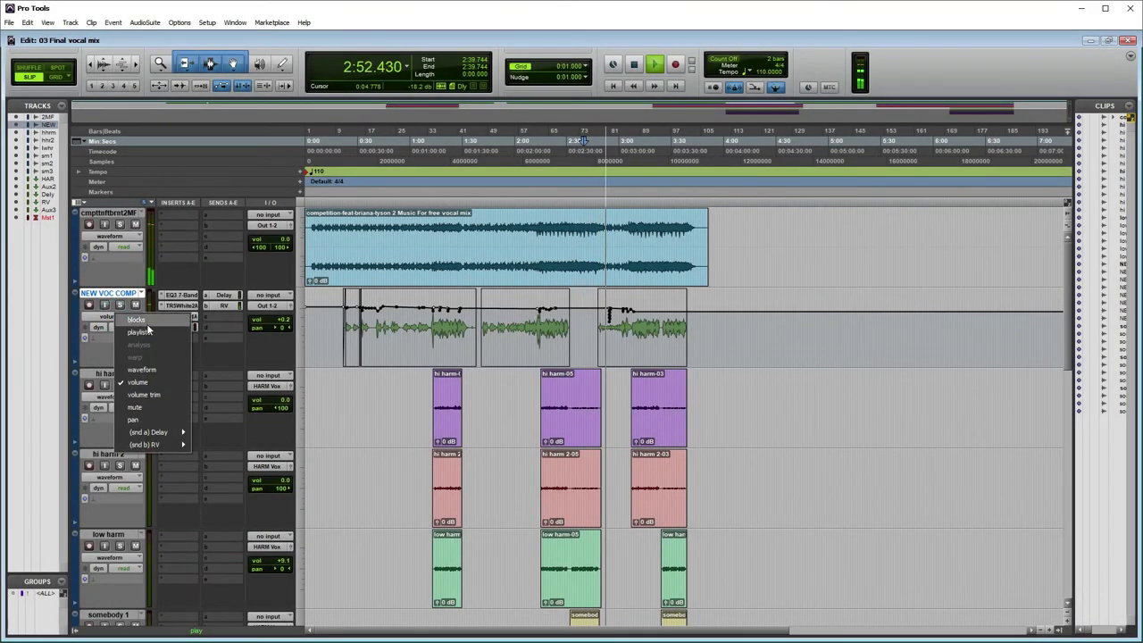
left_click(143, 369)
scroll(804, 438, "down", 1)
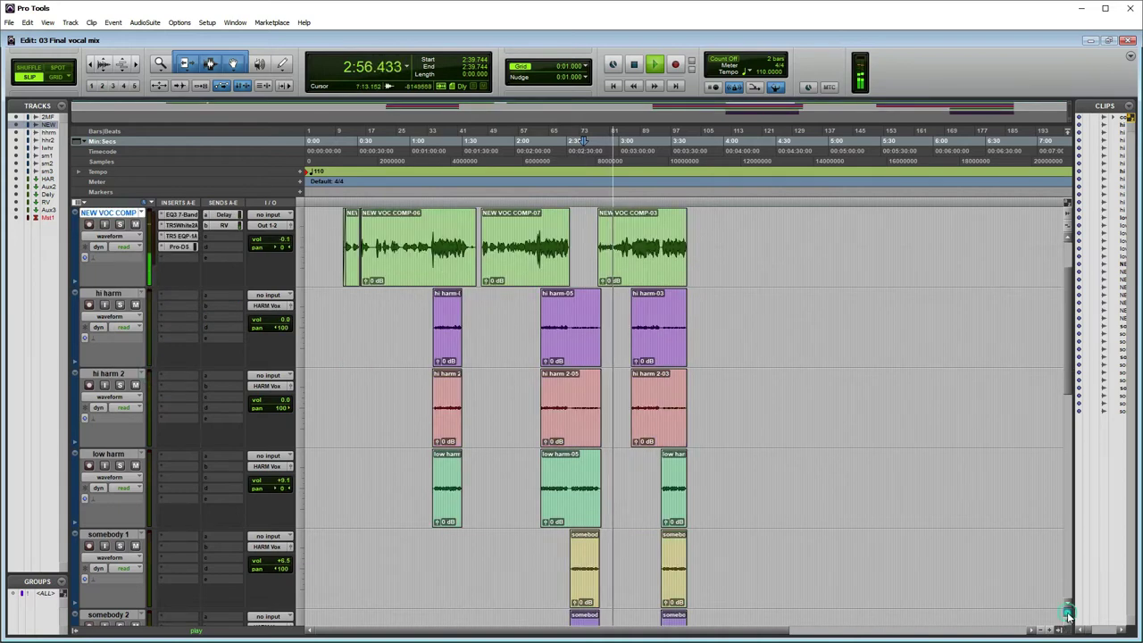
scroll(885, 525, "up", 2)
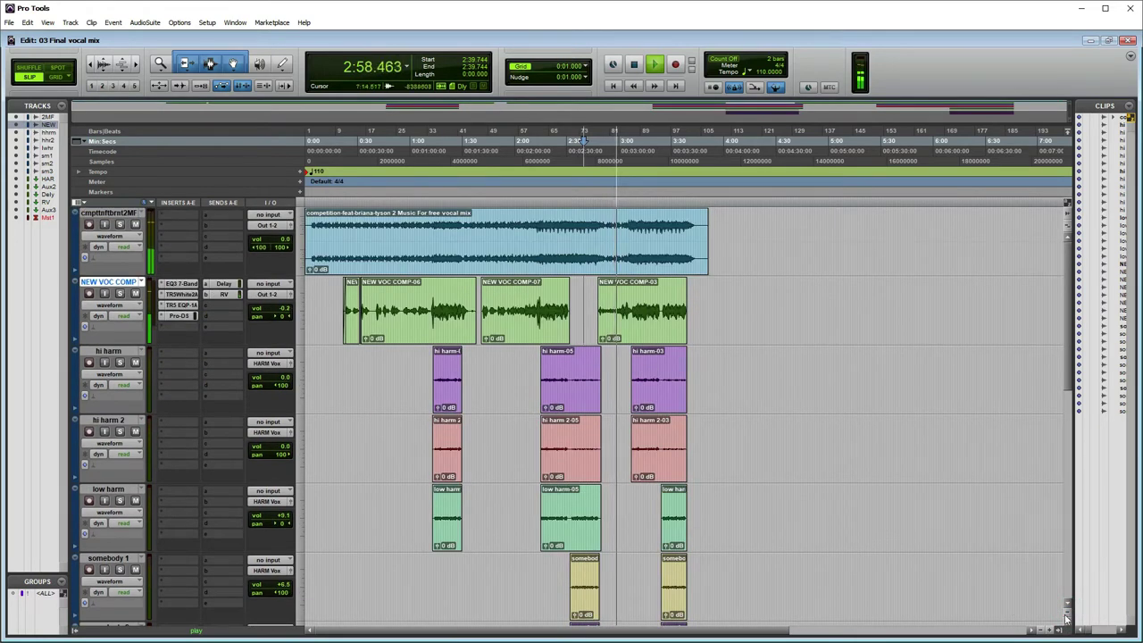
left_click(1069, 614)
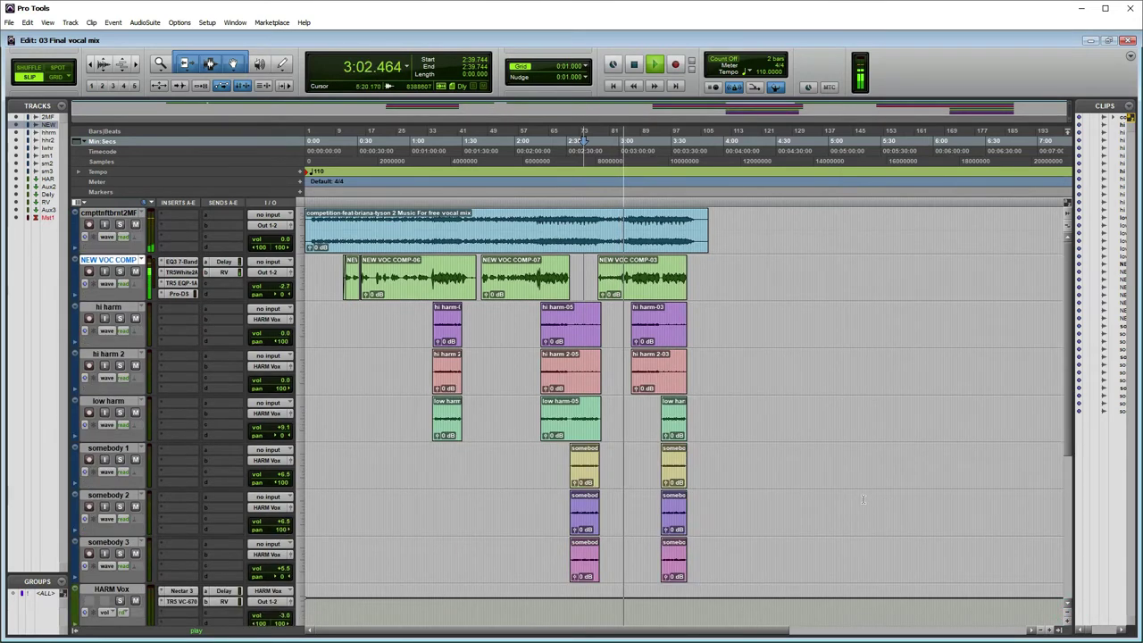
- Stop playback and select various reference, NEW VOC COMP and hi harm clips
key("space")
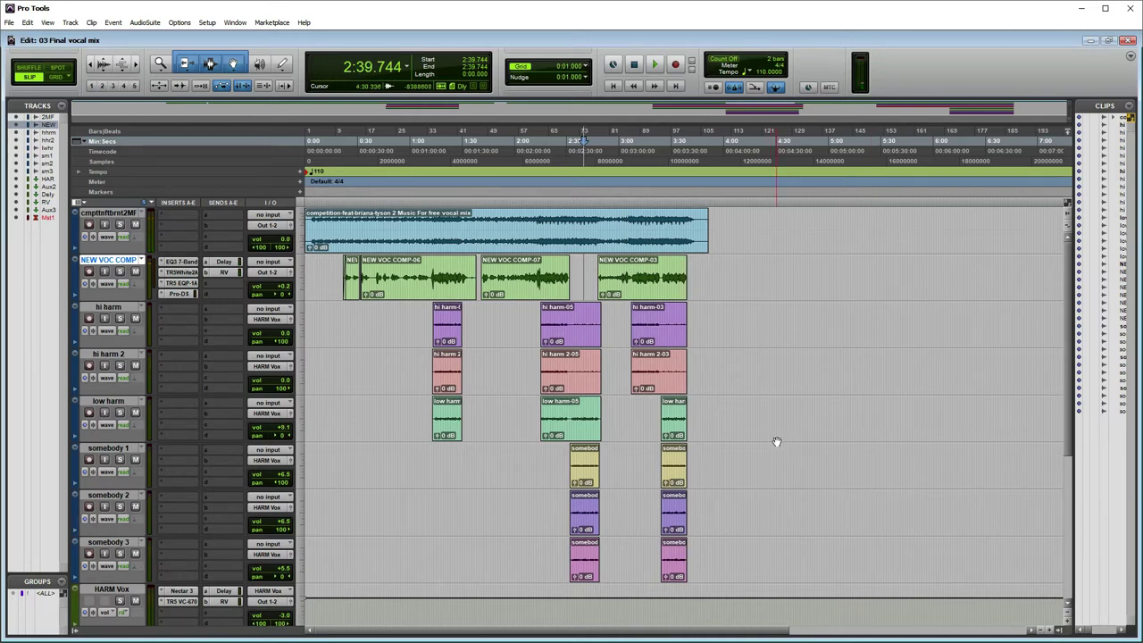
left_click(529, 230)
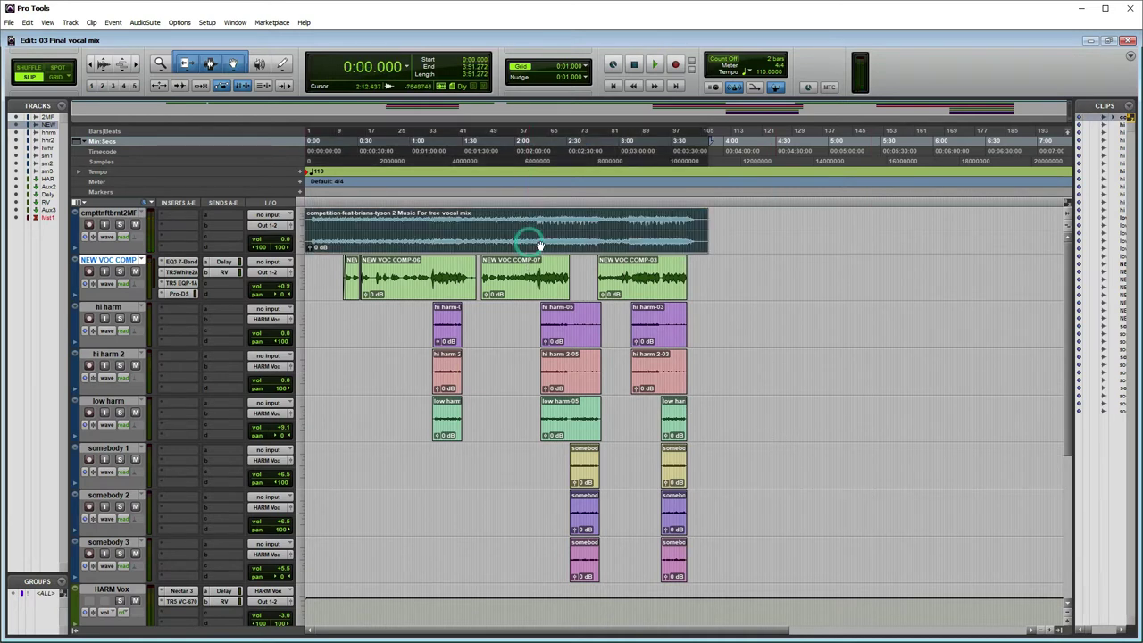
left_click(570, 323)
left_click(583, 383)
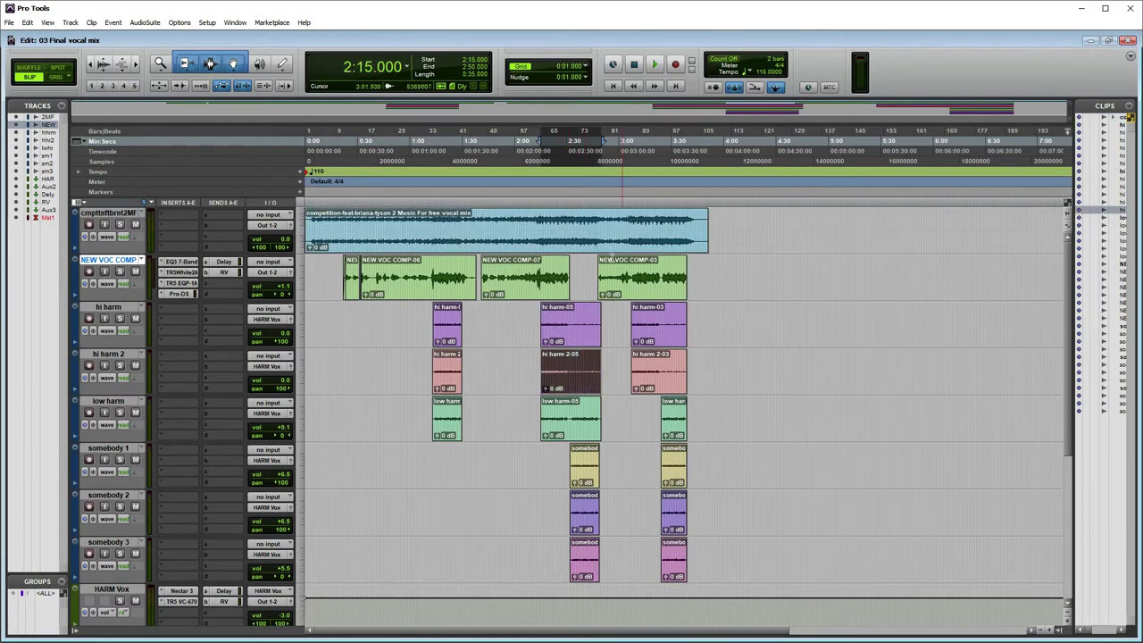
left_click(418, 277)
left_click(517, 286)
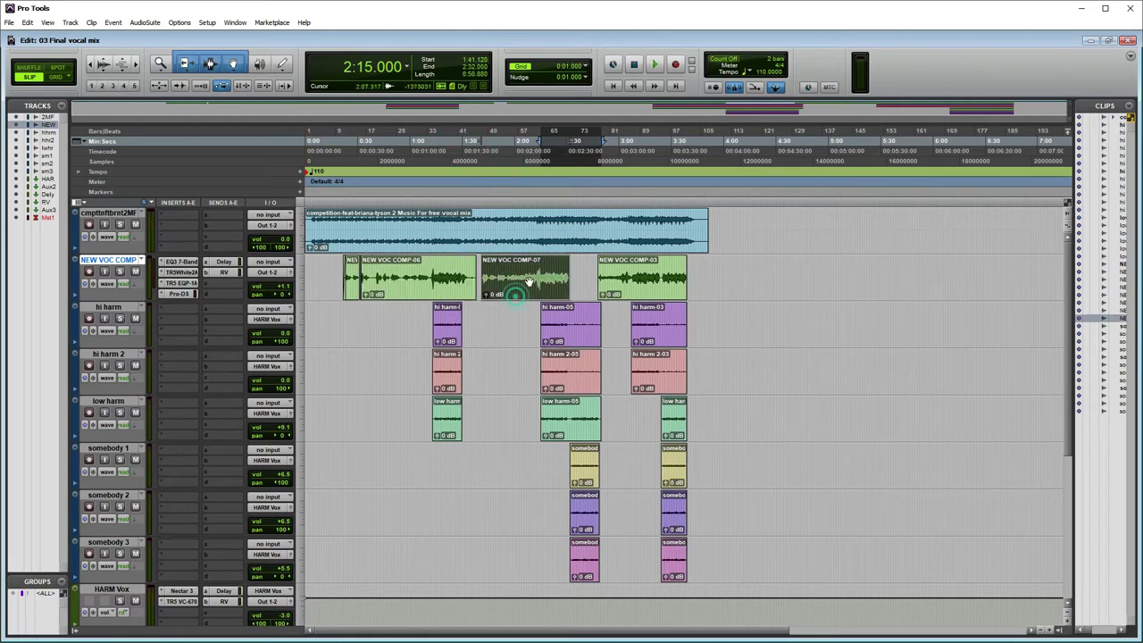
left_click(643, 286)
left_click(241, 86)
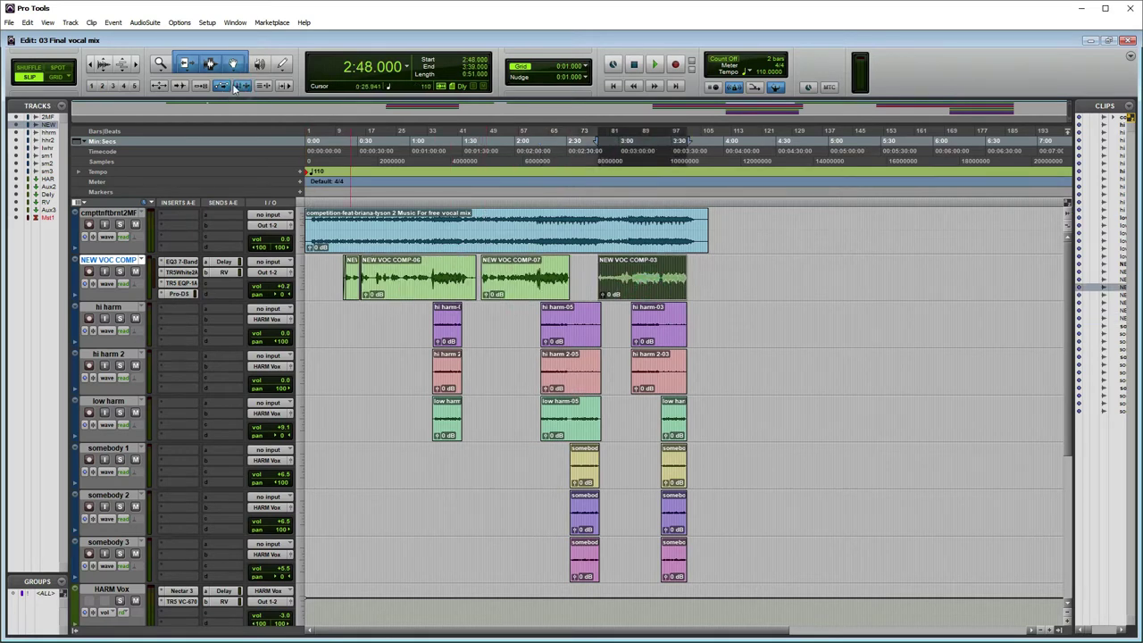
left_click(536, 288)
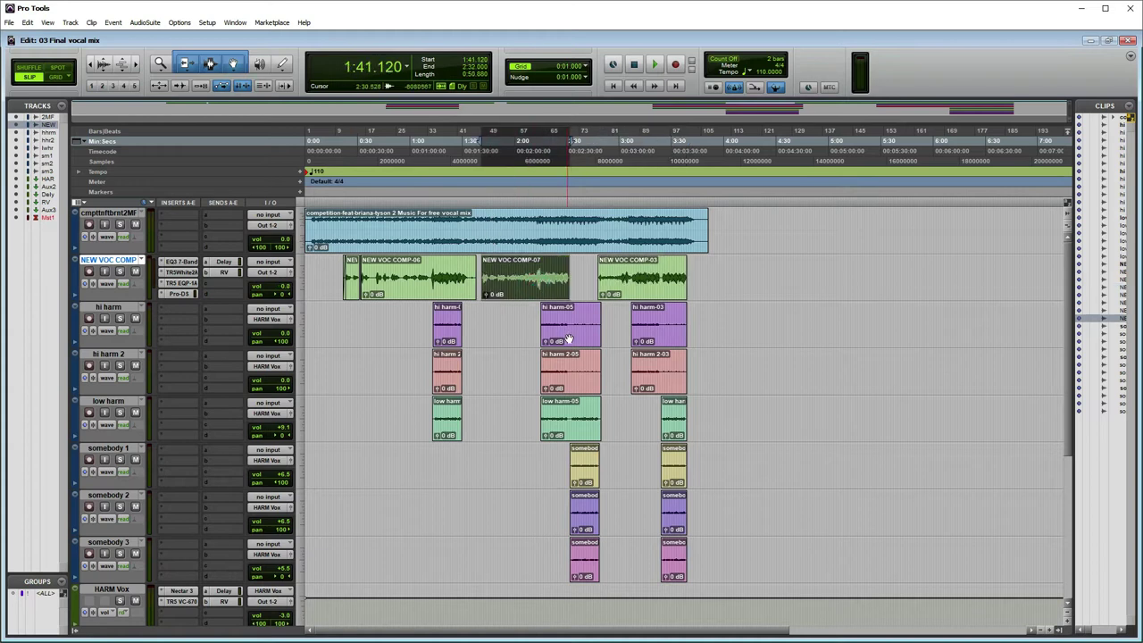
left_click(570, 337)
left_click(662, 346)
left_click(663, 378)
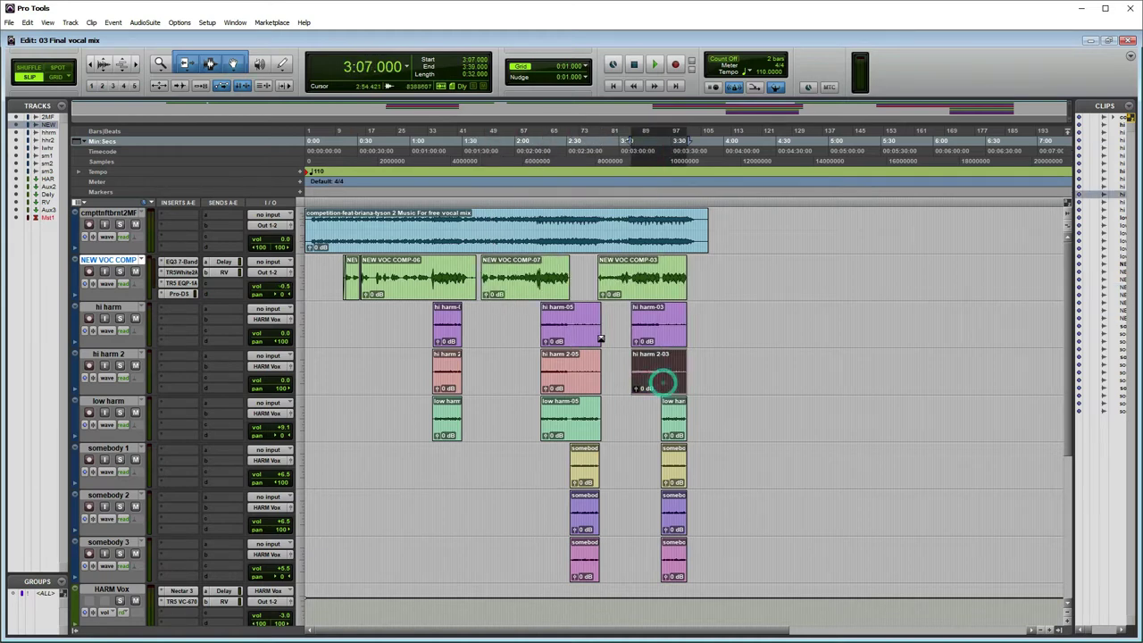
- Select the entire long reference song clip as the bounce range
left_click(520, 249)
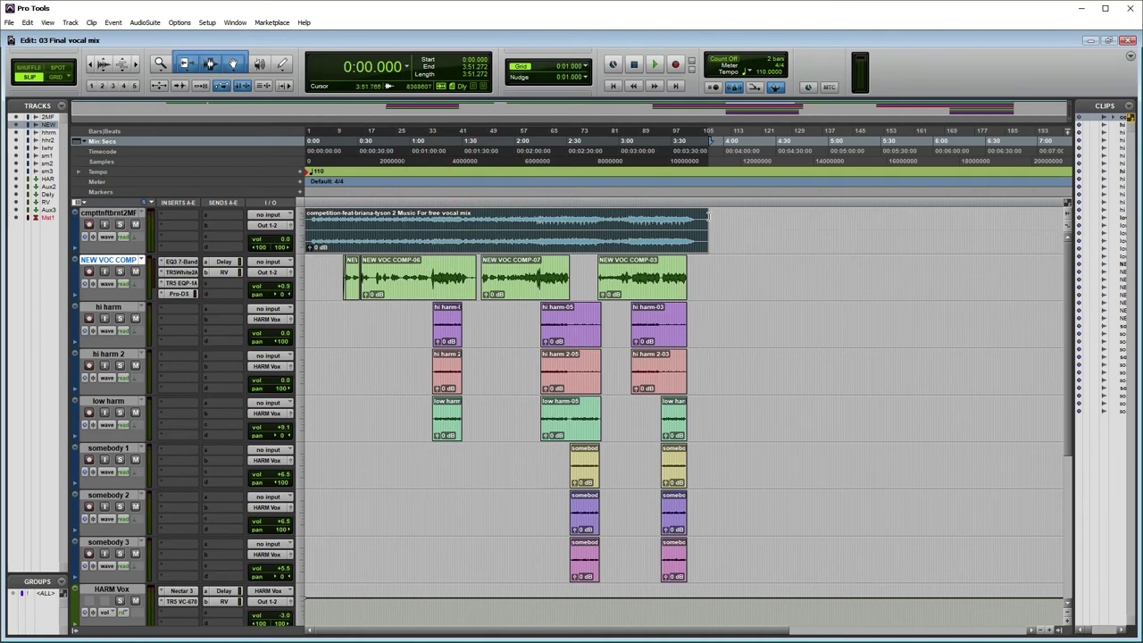
left_click_drag(718, 225, 345, 225)
left_click(316, 214)
left_click(739, 259)
left_click(505, 225)
left_click(10, 22)
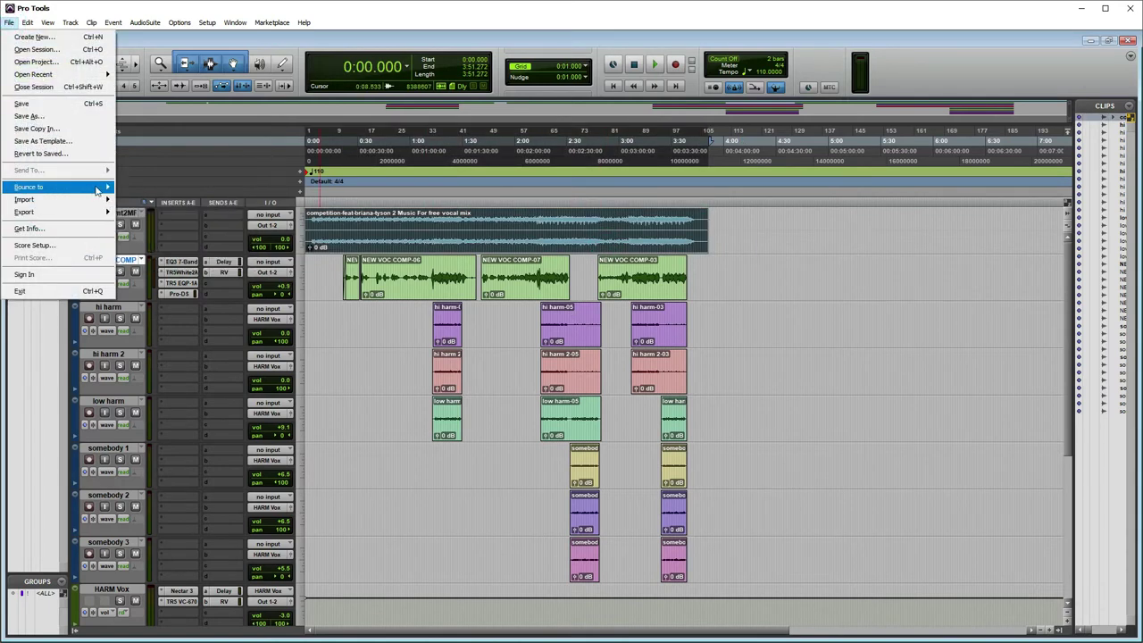
- In the Bounce dialog, replace the file name 'Vocal mixing' with 'Nobody nobody'
mouse_move(29, 187)
left_click(154, 188)
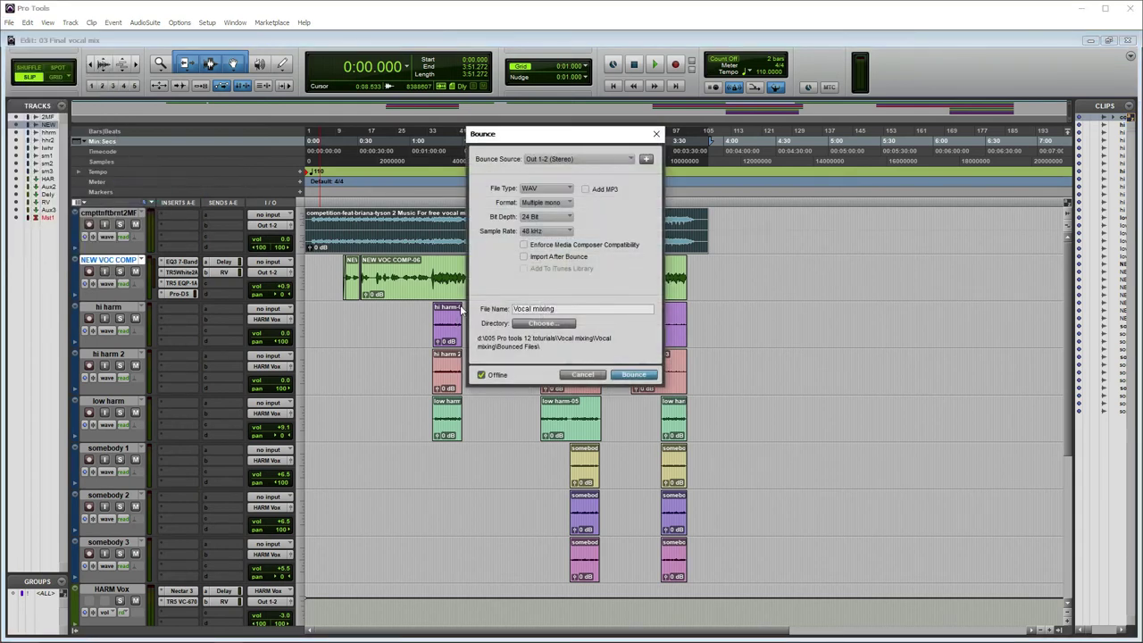
left_click_drag(549, 134, 649, 162)
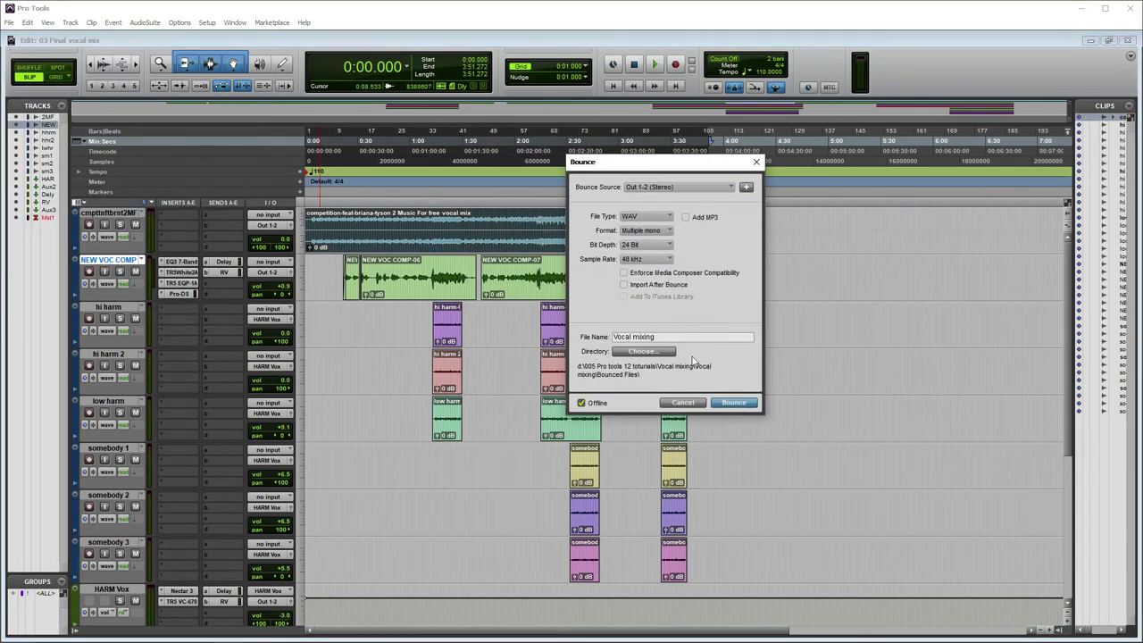
double_click(676, 336)
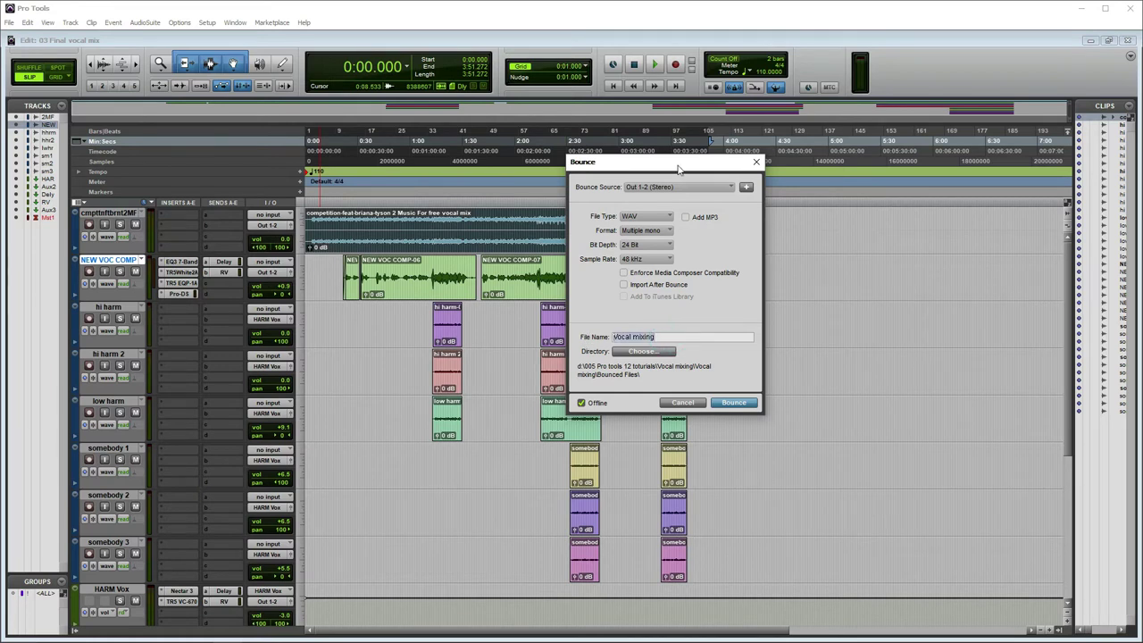
left_click_drag(675, 161, 637, 159)
type("Nobody nobody")
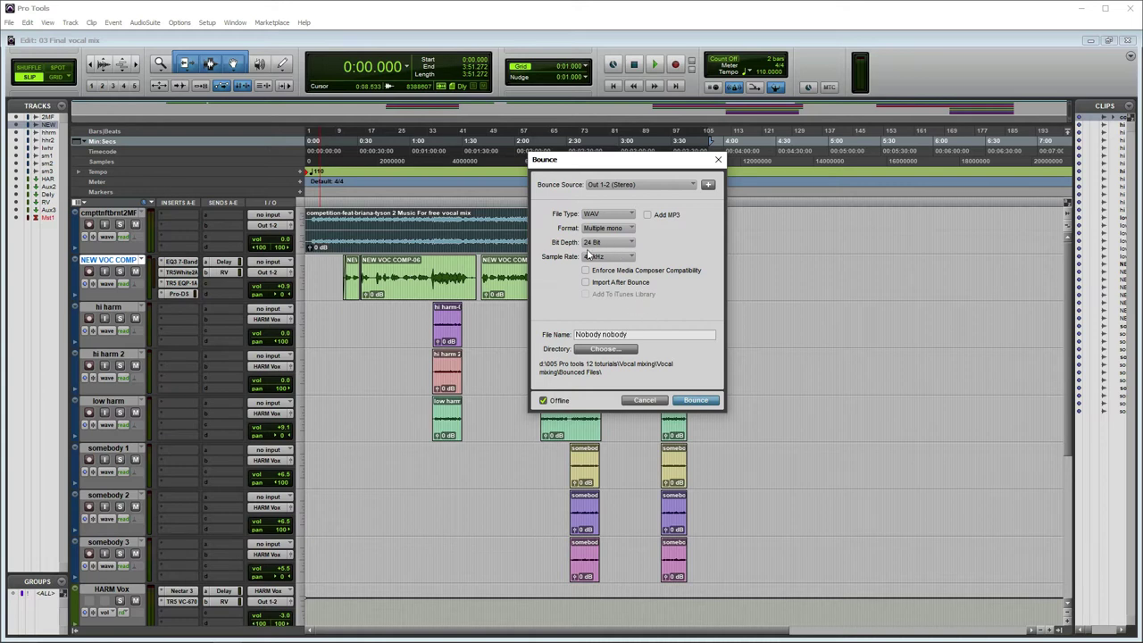
- Set the bounce format to Interleaved and enable Add MP3
left_click(613, 228)
left_click(649, 260)
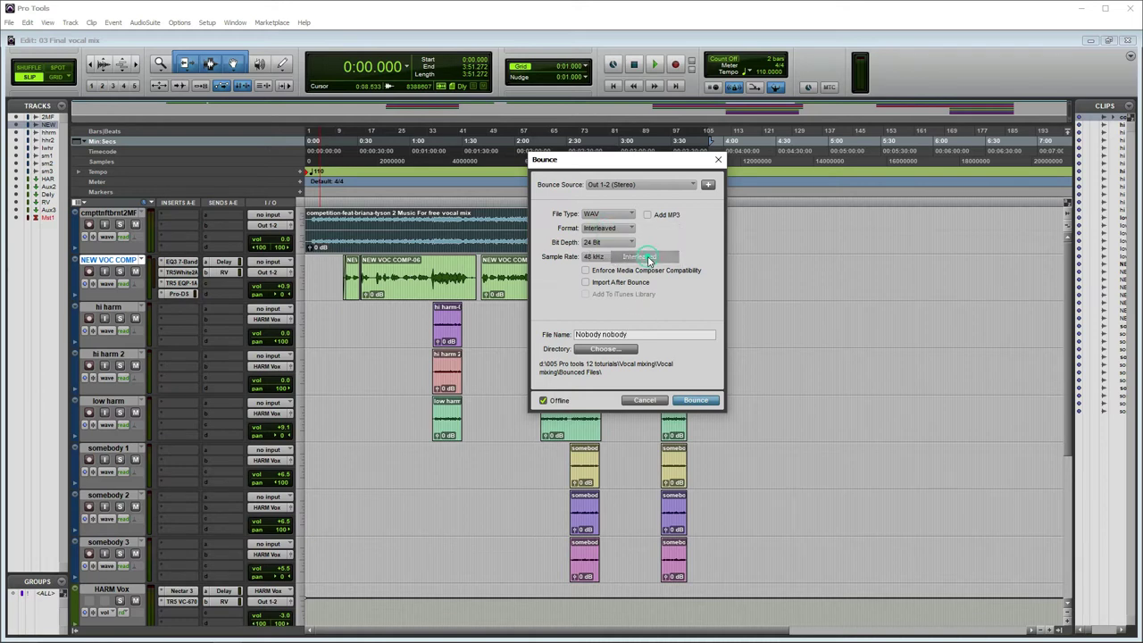
left_click(619, 229)
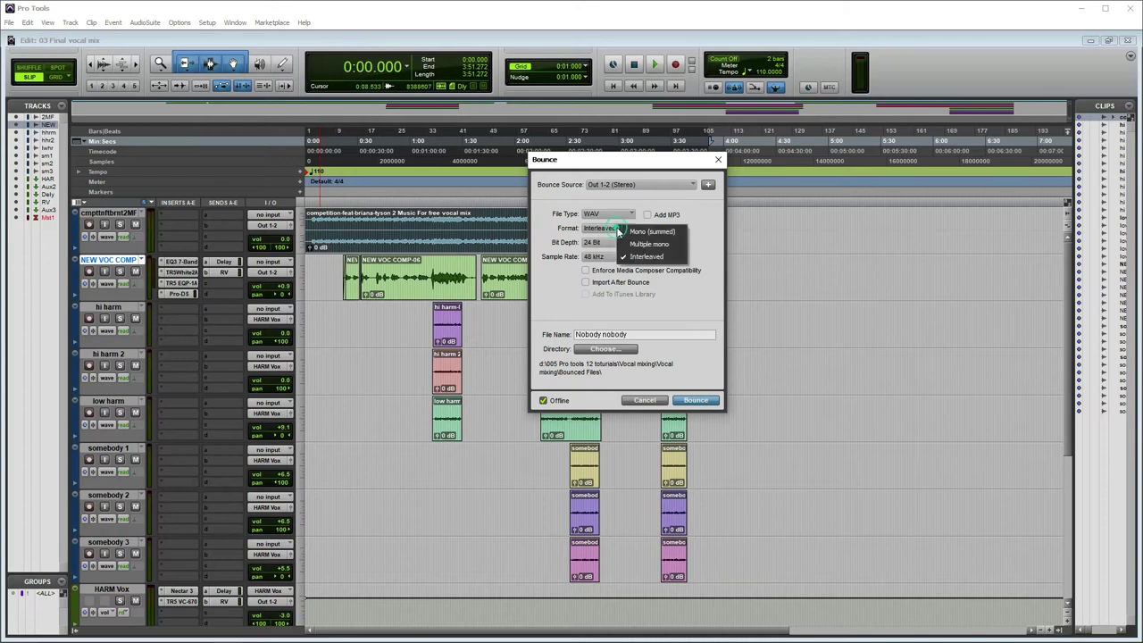
left_click(701, 234)
left_click(660, 215)
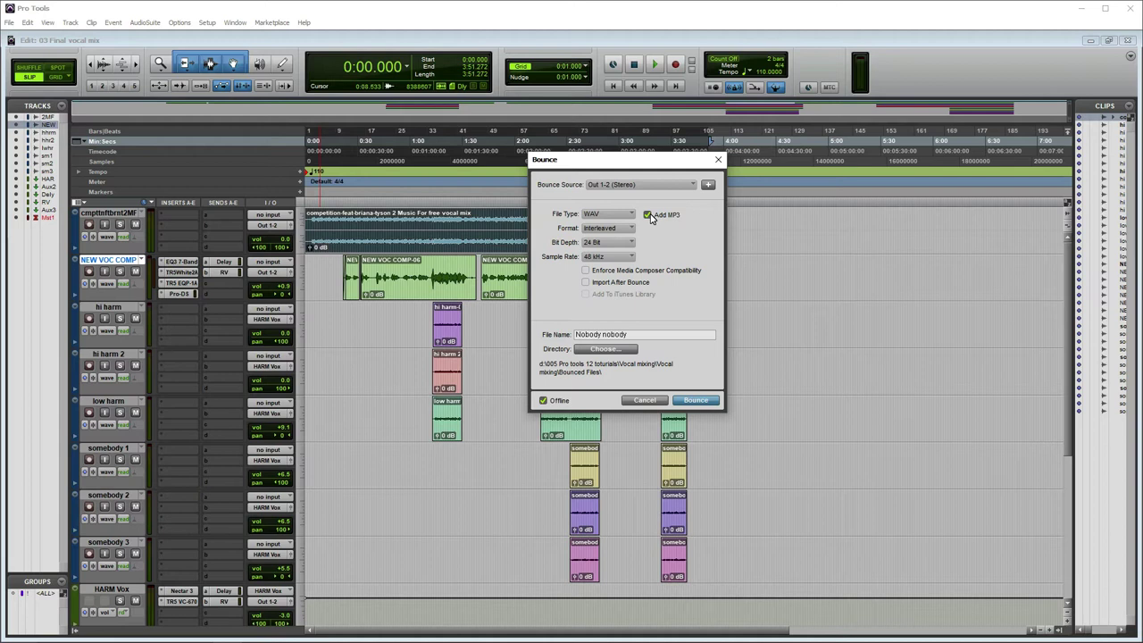
left_click(698, 400)
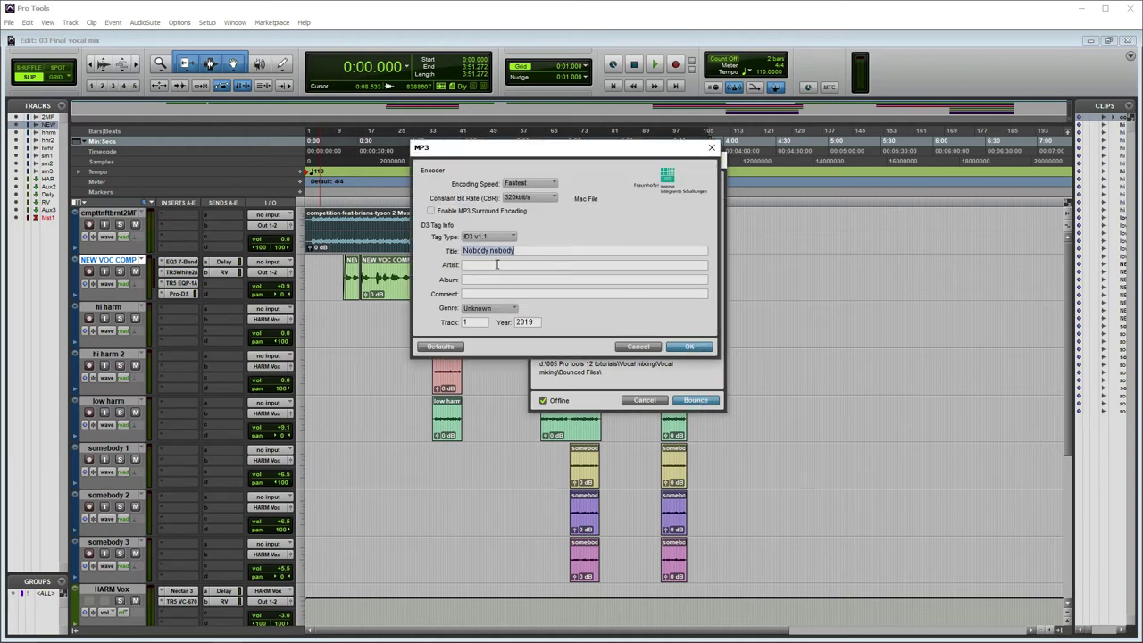
left_click(496, 264)
left_click(489, 278)
left_click(473, 266)
left_click(473, 280)
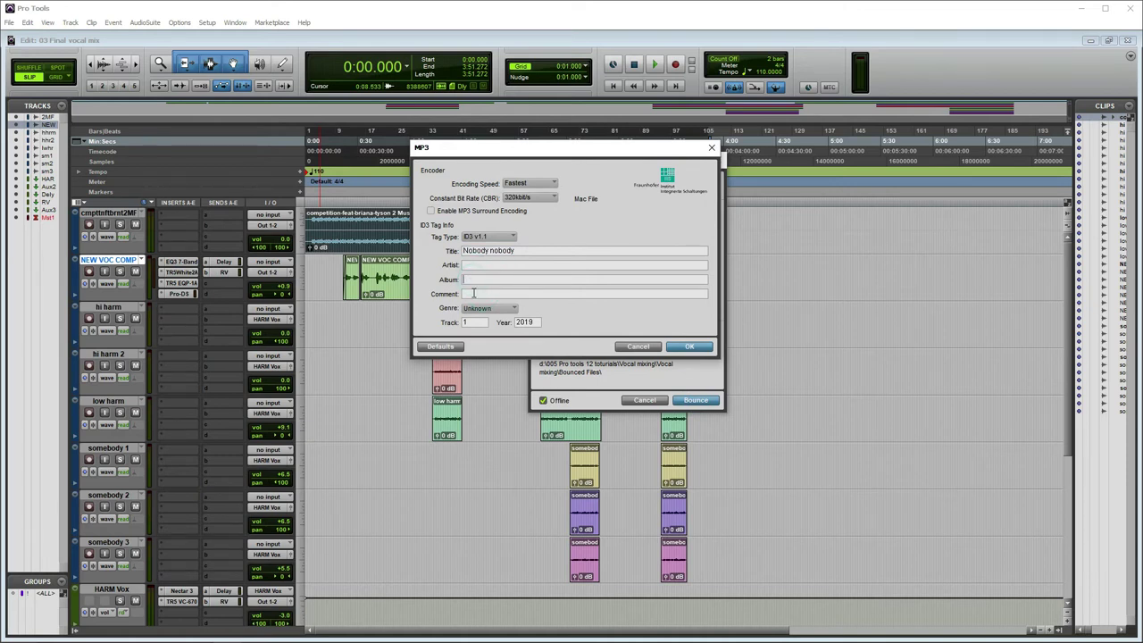
left_click(525, 197)
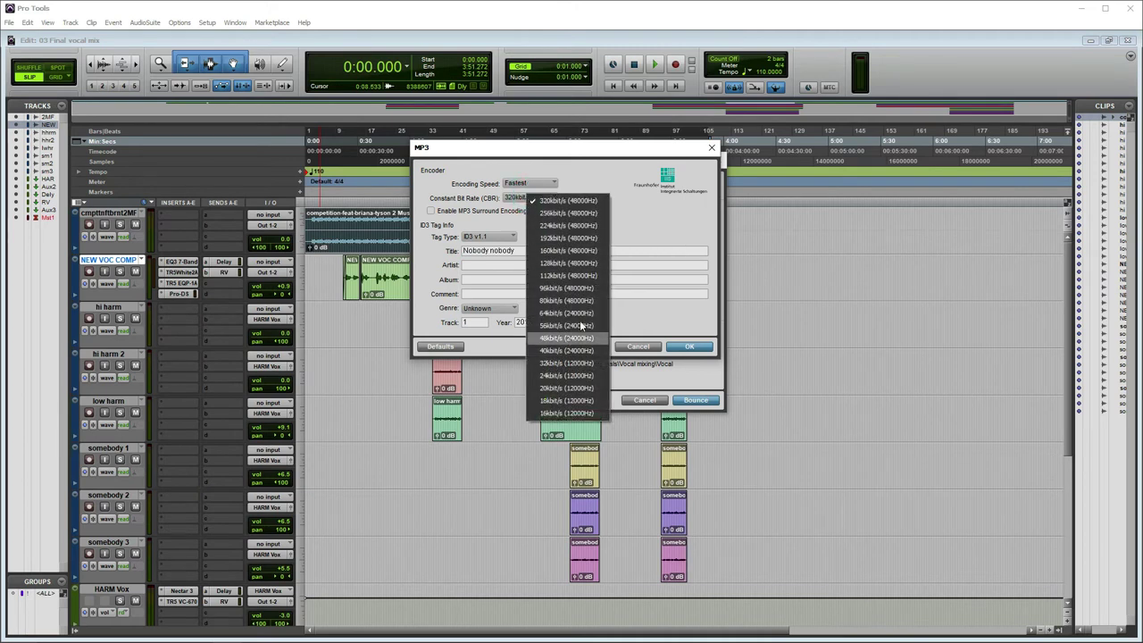
left_click(639, 246)
- Disable the MP3 copy and choose a destination directory for the bounce
left_click(711, 148)
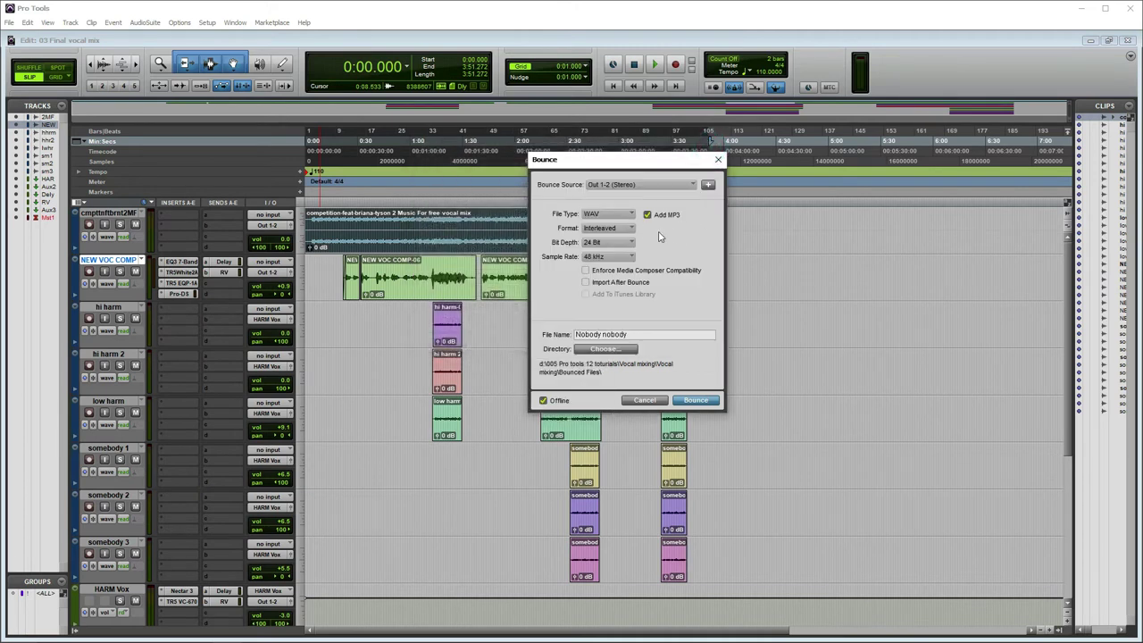
left_click(647, 215)
left_click(614, 350)
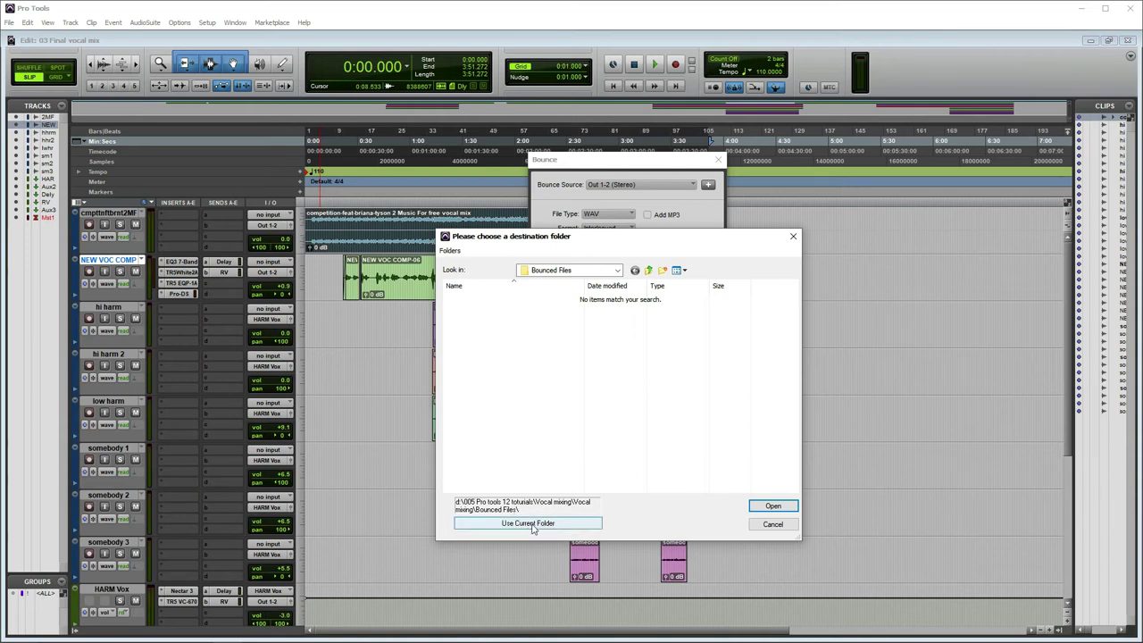
- Keep Bounced Files as the destination and bounce 'Nobody nobody'
left_click(536, 525)
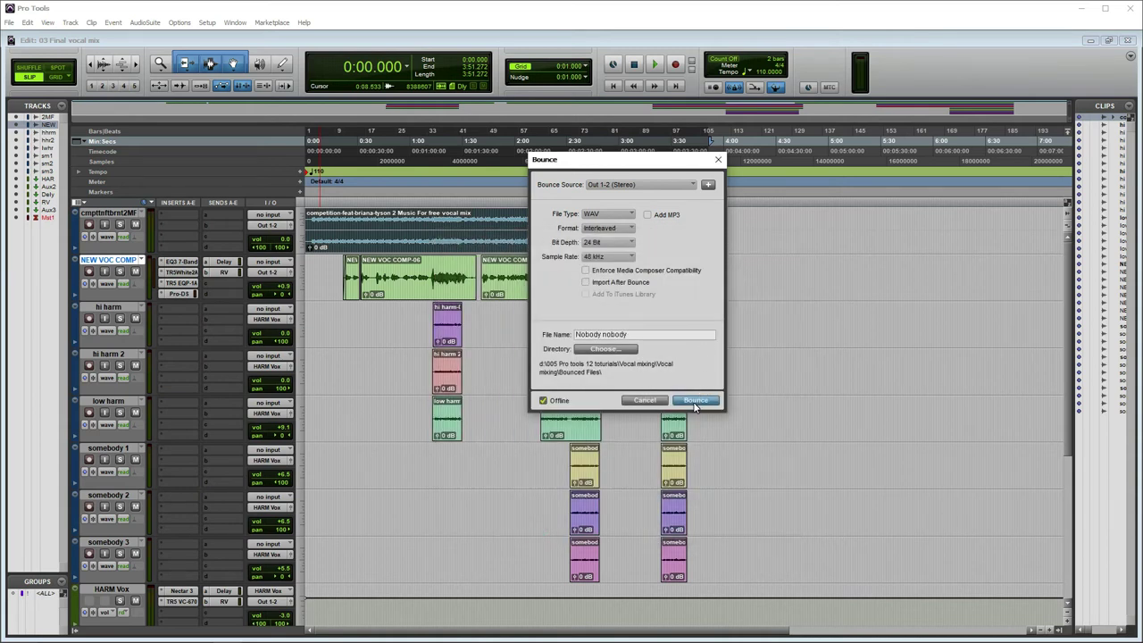
left_click(695, 400)
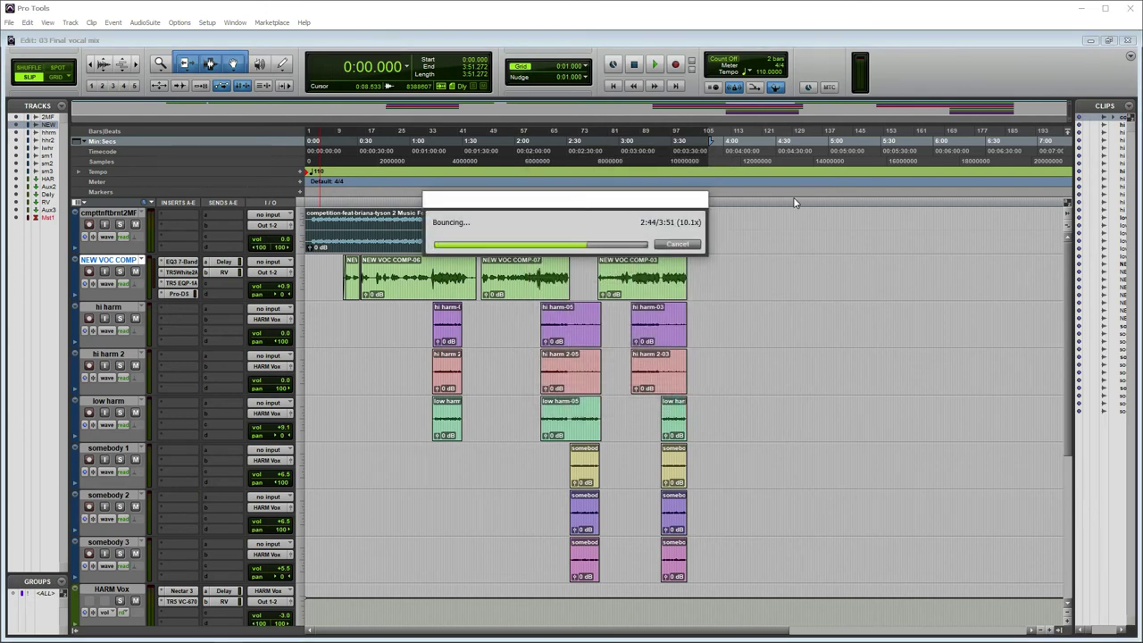
- Return to the session with the insertion point near 1:54
left_click(519, 382)
left_click(502, 143)
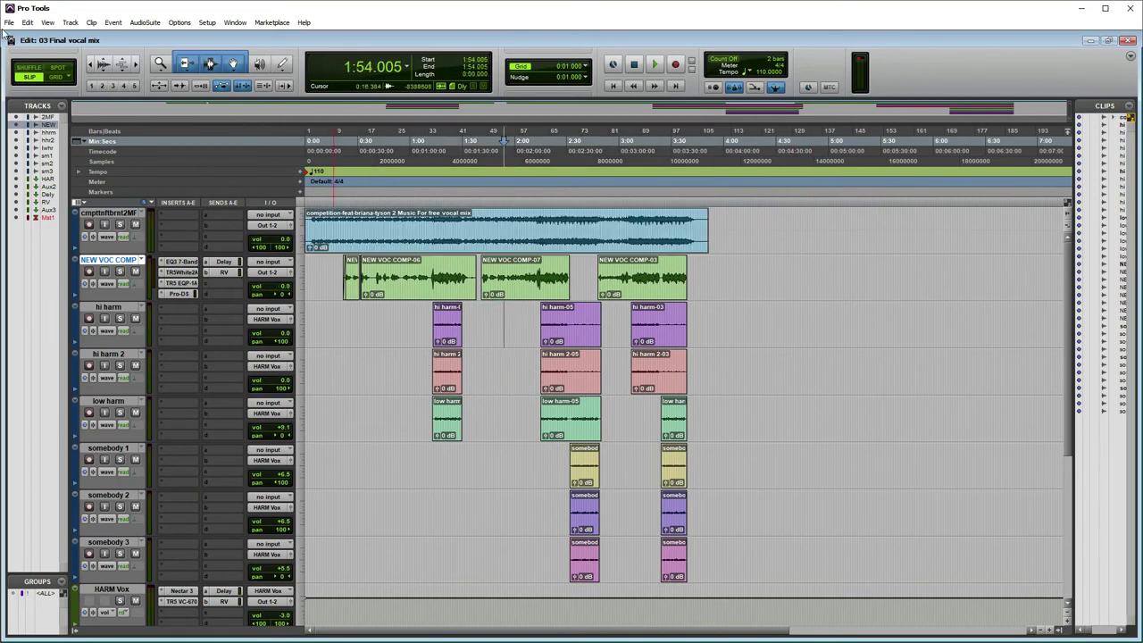